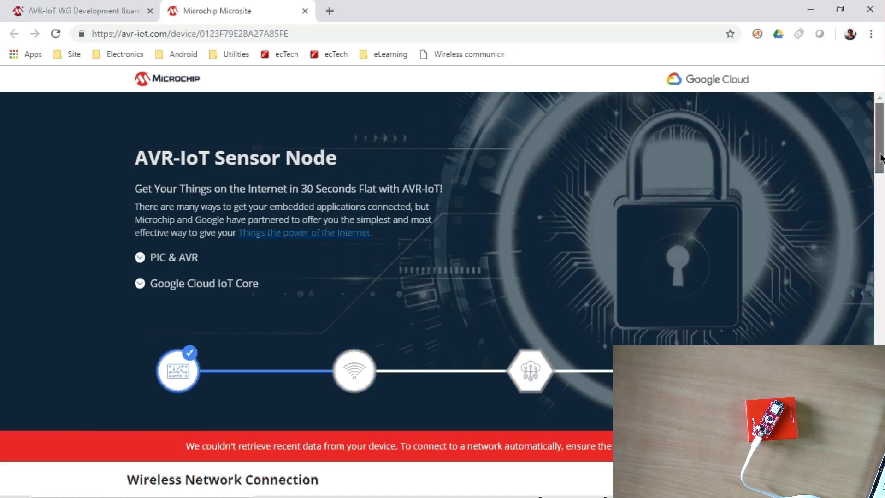
Step: Enter Wi-Fi network name ecTech, select WPA/WPA2 security, and type the network password
{"action": "left_click_drag", "start_coordinate": [880, 158], "coordinate": [880, 200]}
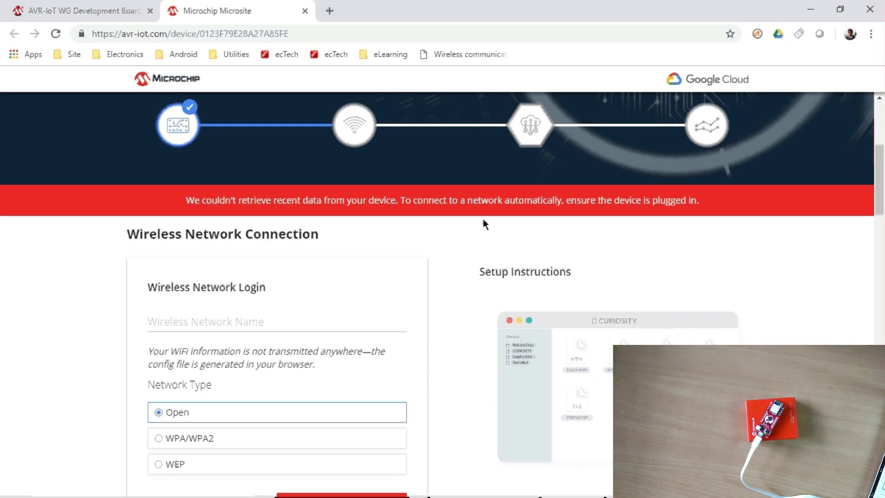
{"action": "left_click_drag", "start_coordinate": [881, 190], "coordinate": [881, 206]}
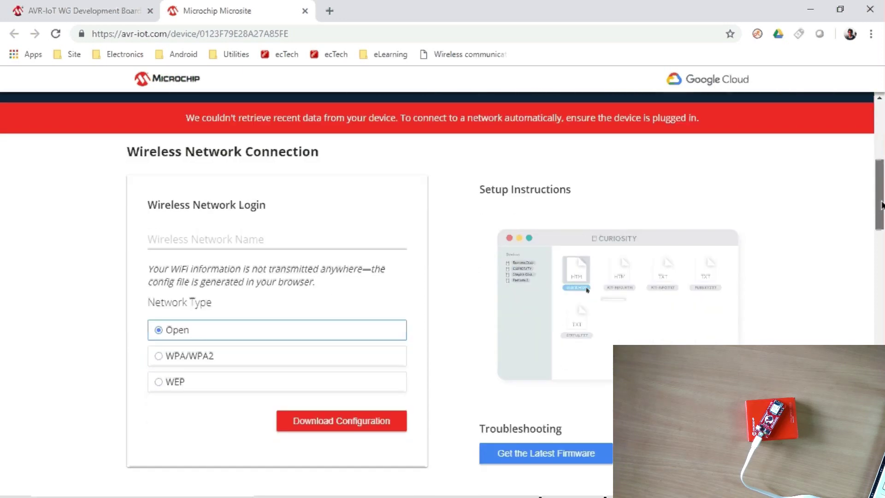
{"action": "left_click", "coordinate": [251, 238]}
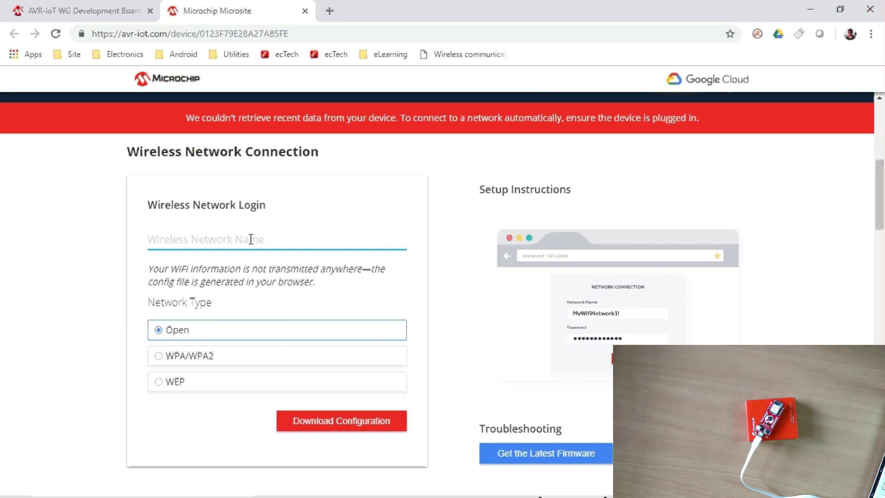
{"action": "type", "text": "ecT"}
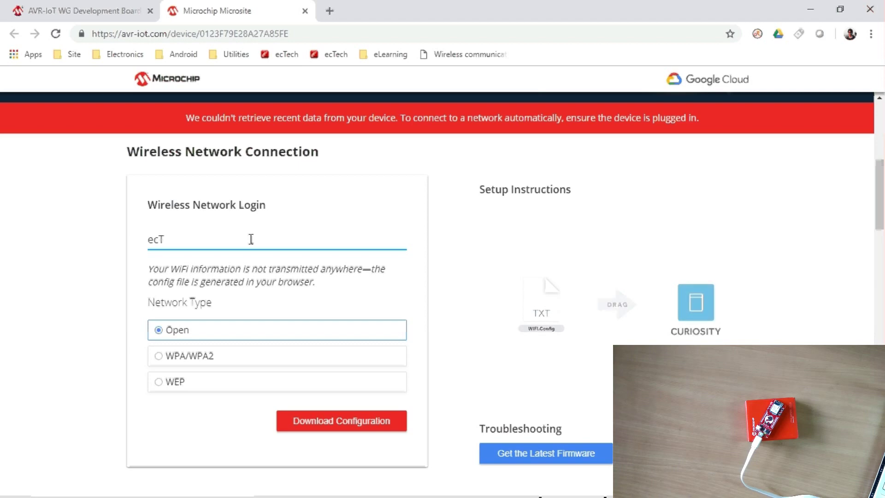
{"action": "type", "text": "ec"}
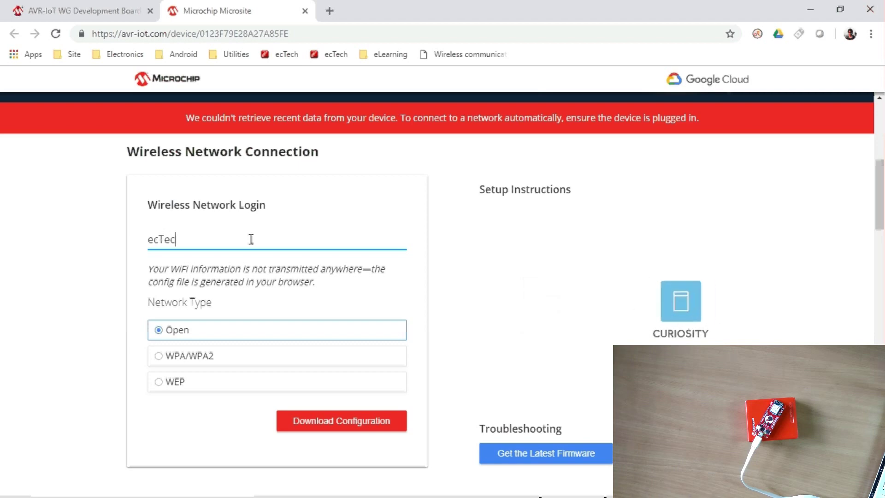
{"action": "type", "text": "h"}
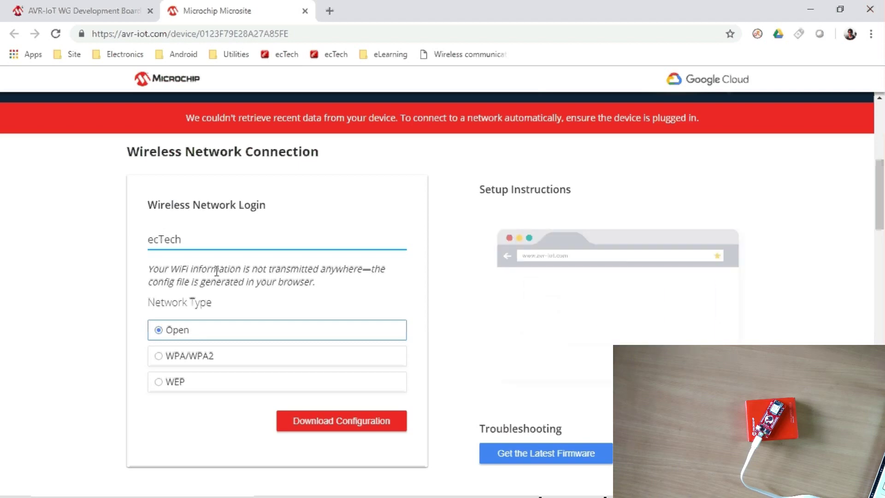
{"action": "left_click", "coordinate": [179, 356]}
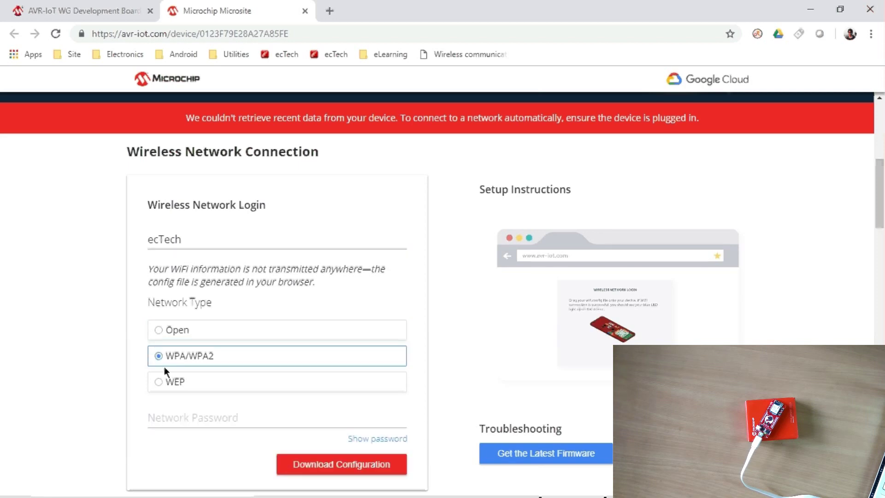
{"action": "left_click", "coordinate": [180, 417]}
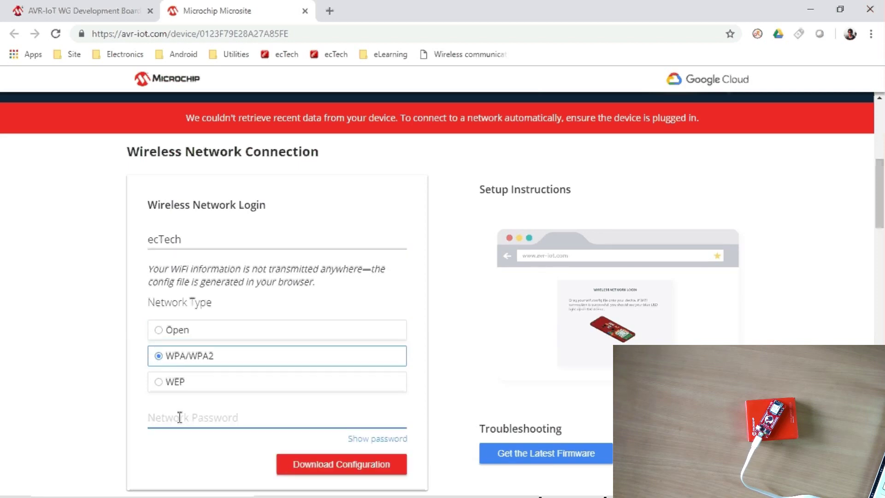
{"action": "type", "text": "••••••"}
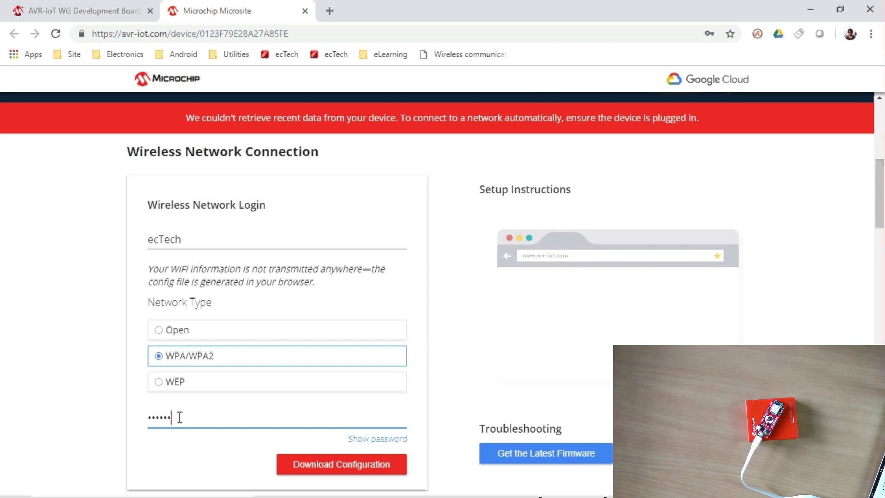
{"action": "type", "text": "••"}
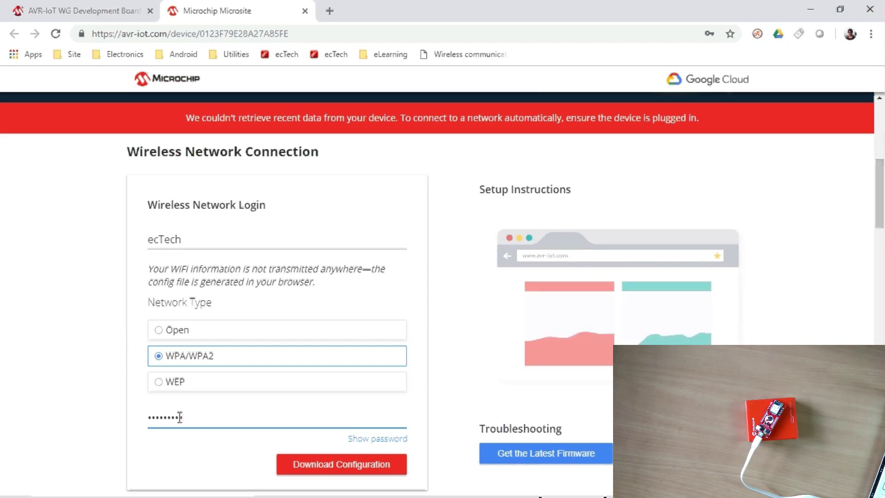
Step: Download WIFI.CFG, keep it despite the browser warning, and show it in the Downloads folder
{"action": "left_click", "coordinate": [301, 463]}
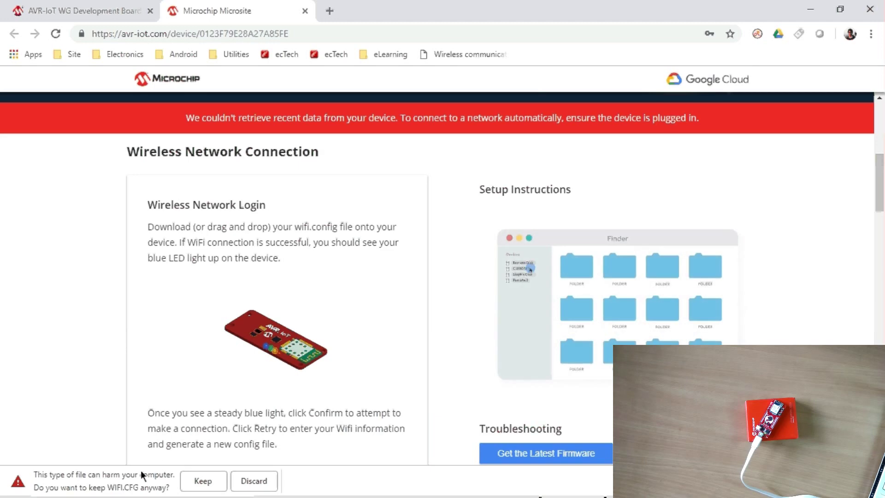
{"action": "left_click", "coordinate": [208, 483]}
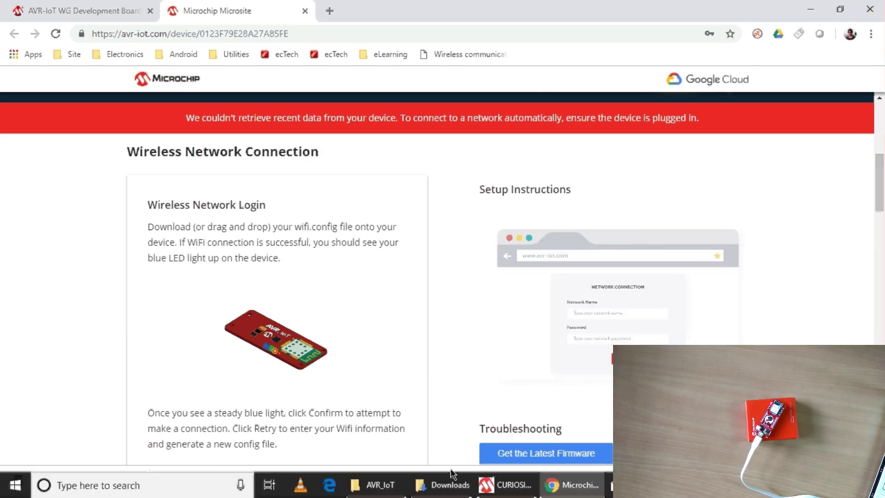
{"action": "left_click", "coordinate": [453, 476]}
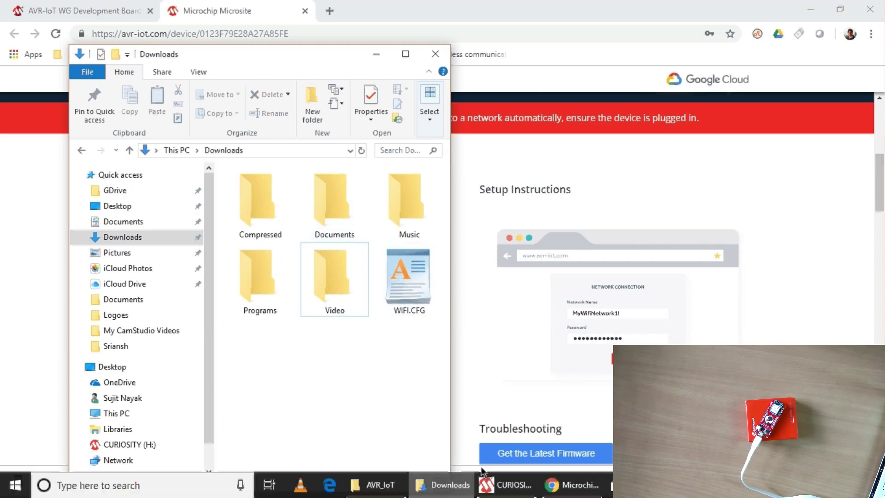
Step: Drag WIFI.CFG from Downloads onto the CURIOSITY (H:) drive and check the drive's contents
{"action": "left_click", "coordinate": [518, 493]}
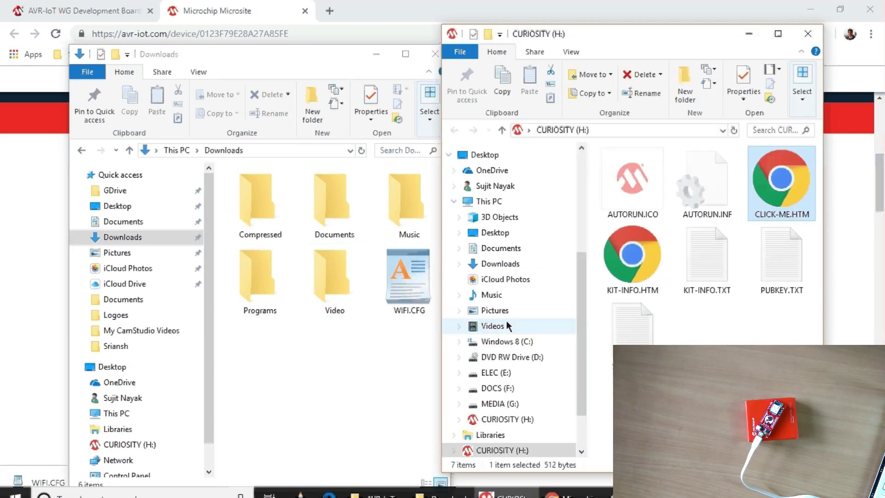
{"action": "left_click", "coordinate": [406, 278]}
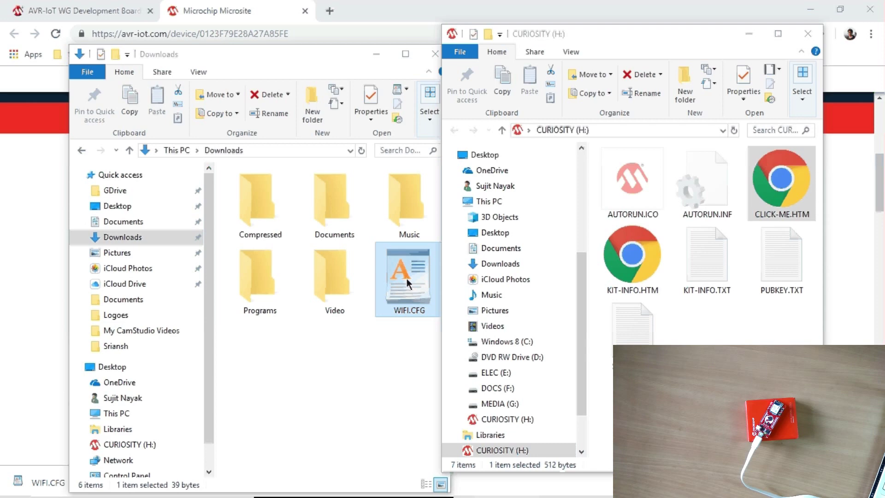
{"action": "left_click_drag", "start_coordinate": [406, 278], "coordinate": [645, 323]}
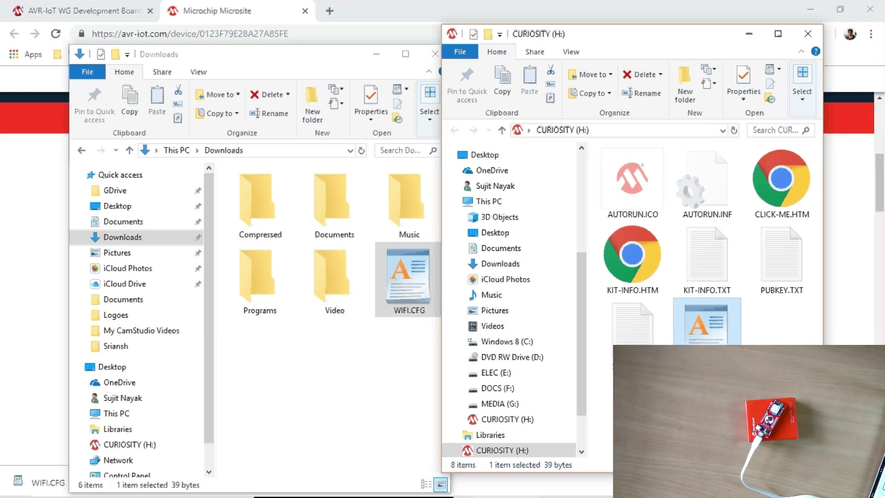
{"action": "left_click", "coordinate": [410, 330]}
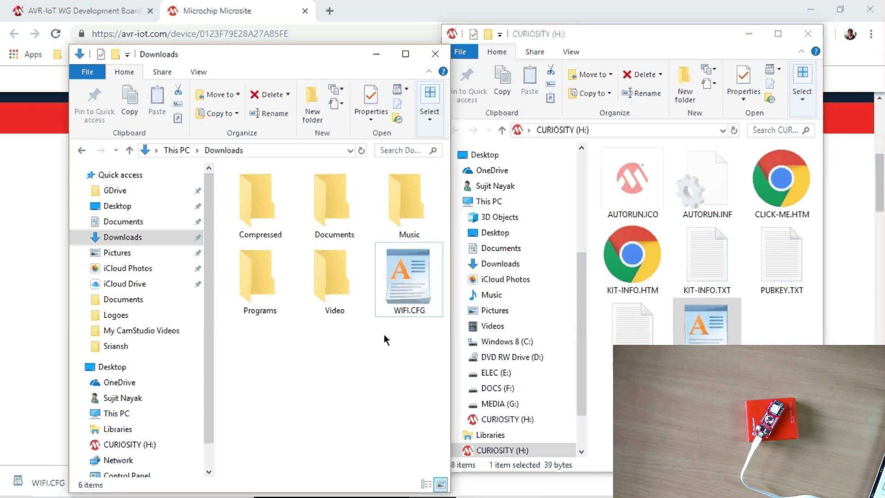
{"action": "left_click", "coordinate": [411, 283]}
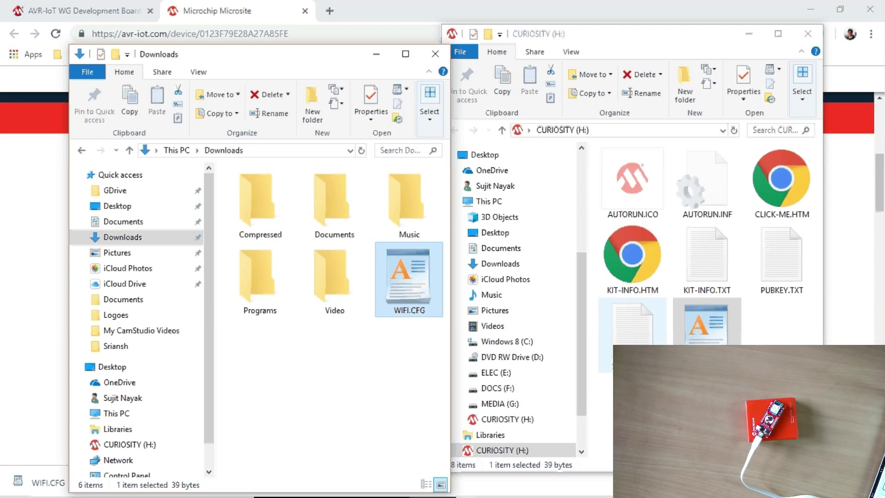
{"action": "left_click", "coordinate": [707, 323]}
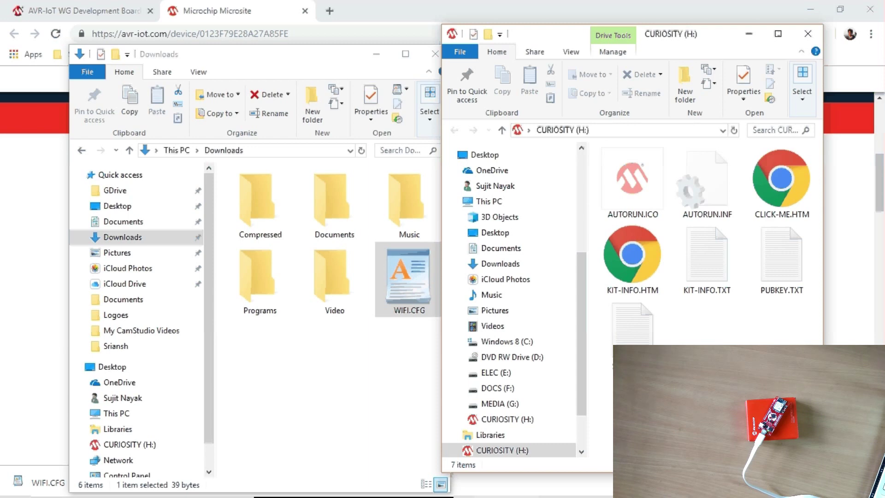
Step: Rename WIFI.CFG in Downloads to lowercase wifi.cfg, then refresh the folder
{"action": "left_click", "coordinate": [402, 307]}
{"action": "left_click", "coordinate": [402, 307]}
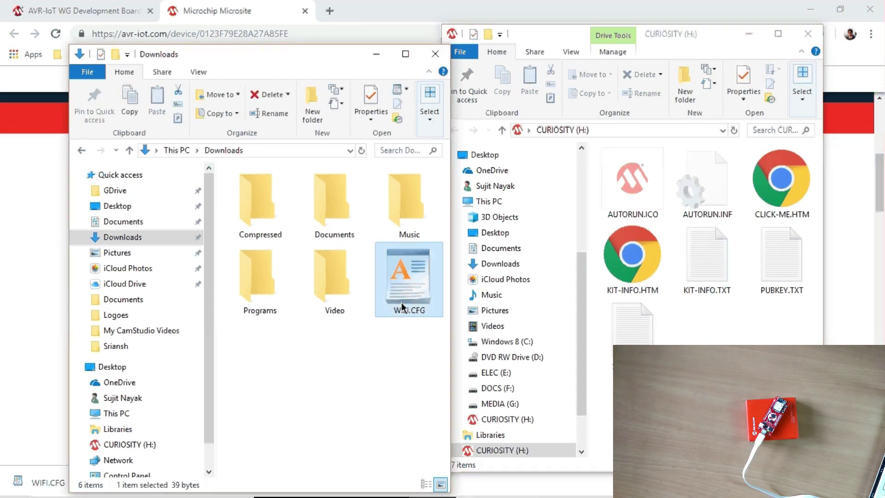
{"action": "left_click", "coordinate": [401, 306]}
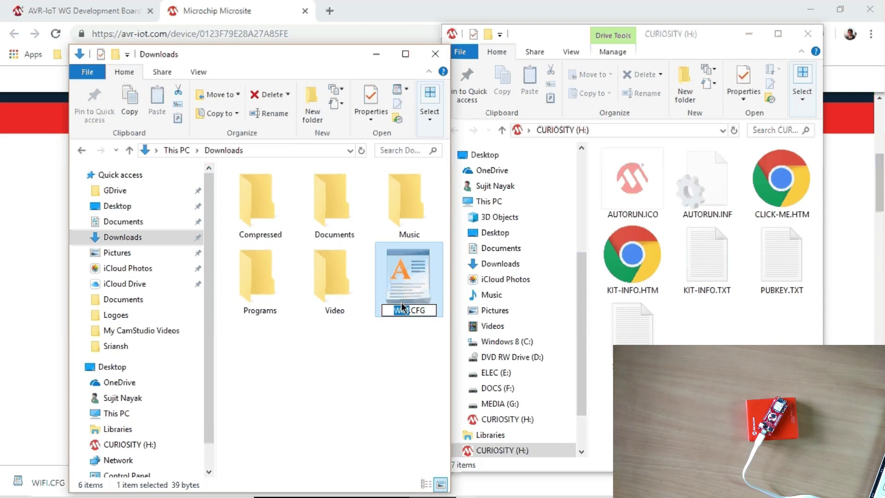
{"action": "key", "text": "End"}
{"action": "key", "text": "BackSpace"}
{"action": "key", "text": "BackSpace"}
{"action": "key", "text": "BackSpace"}
{"action": "key", "text": "BackSpace"}
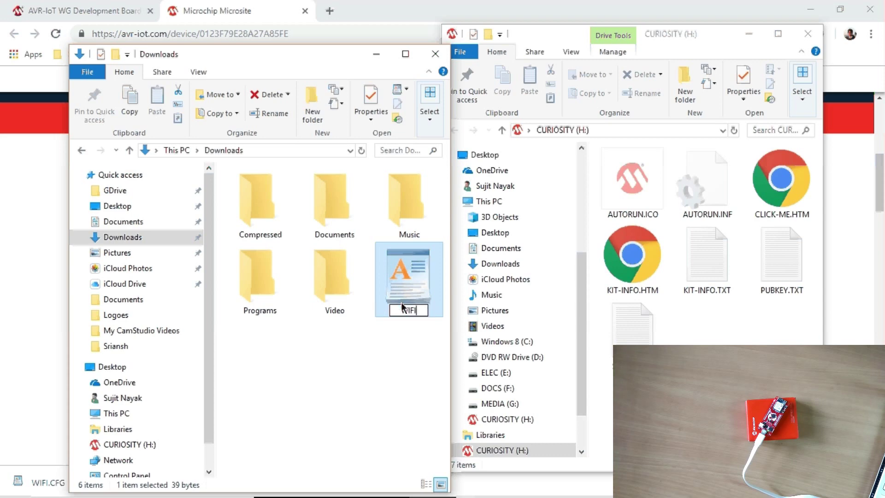
{"action": "key", "text": "BackSpace"}
{"action": "key", "text": "BackSpace"}
{"action": "key", "text": "BackSpace"}
{"action": "key", "text": "BackSpace"}
{"action": "type", "text": "wifi.cfg"}
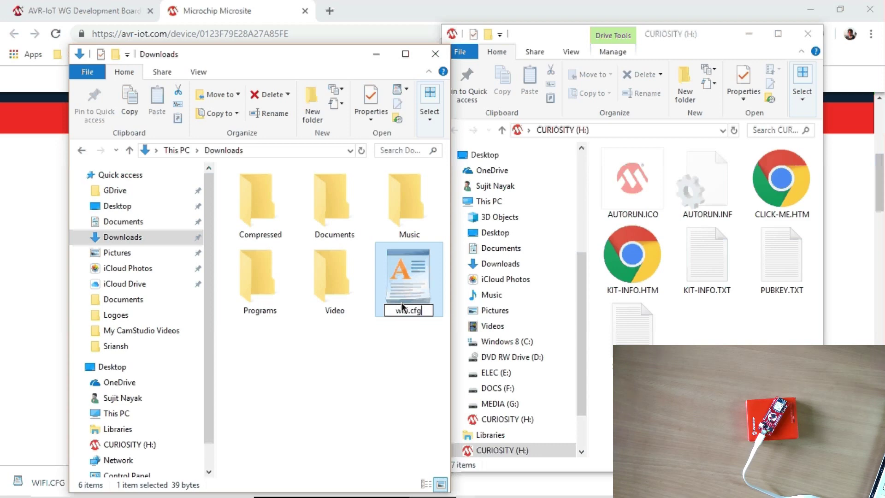
{"action": "left_click", "coordinate": [389, 342]}
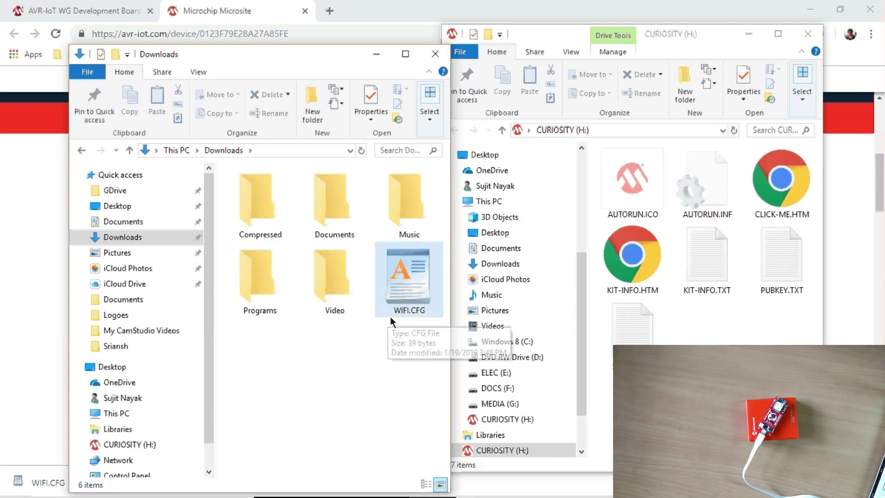
{"action": "right_click", "coordinate": [387, 341]}
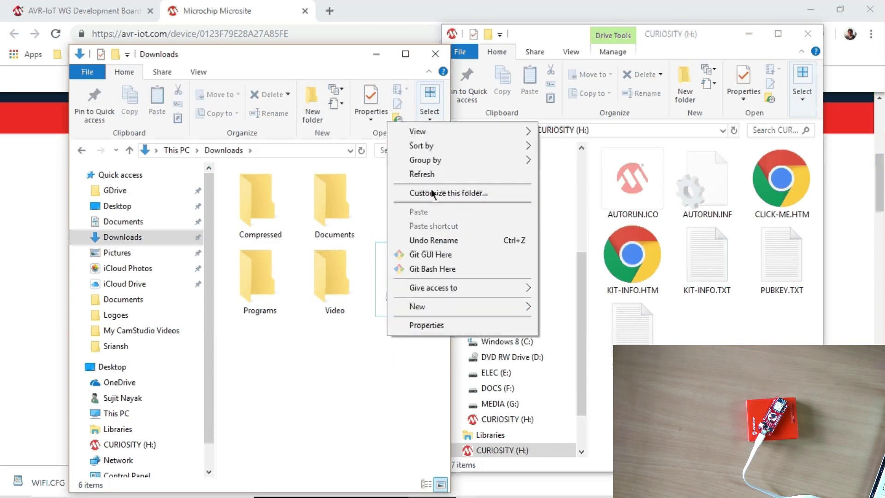
{"action": "left_click", "coordinate": [428, 174]}
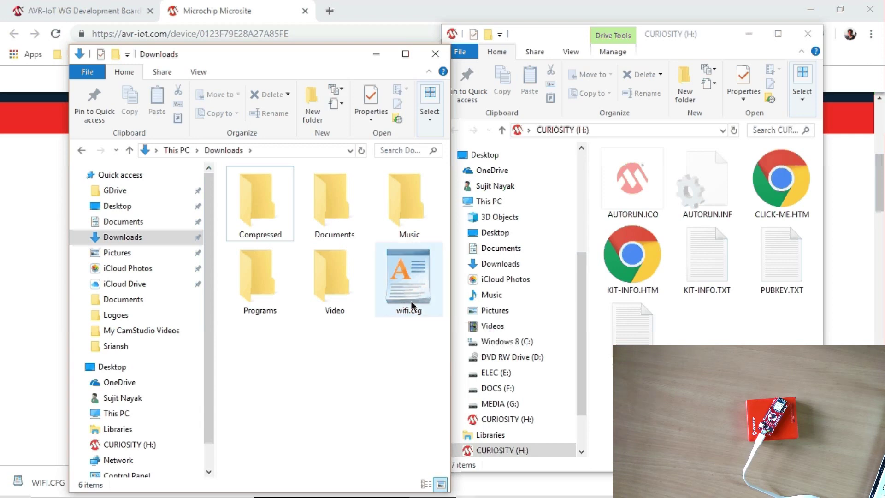
Step: Copy wifi.cfg onto the CURIOSITY (H:) drive and switch back to the Microchip Microsite page
{"action": "left_click_drag", "start_coordinate": [412, 304], "coordinate": [668, 318]}
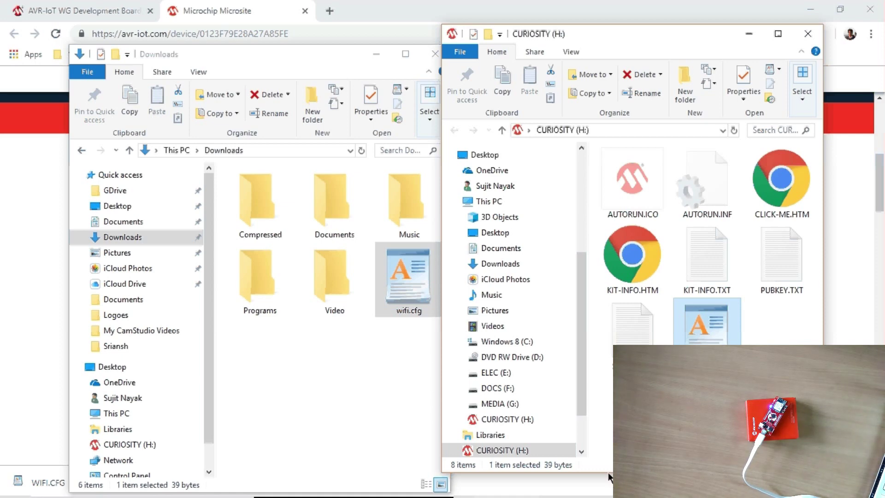
{"action": "mouse_move", "coordinate": [456, 487]}
{"action": "mouse_move", "coordinate": [563, 488]}
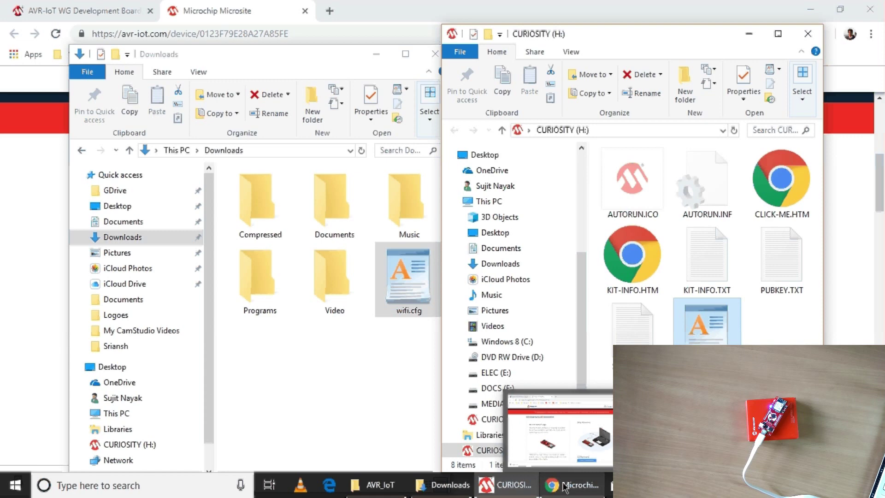
{"action": "left_click", "coordinate": [516, 458]}
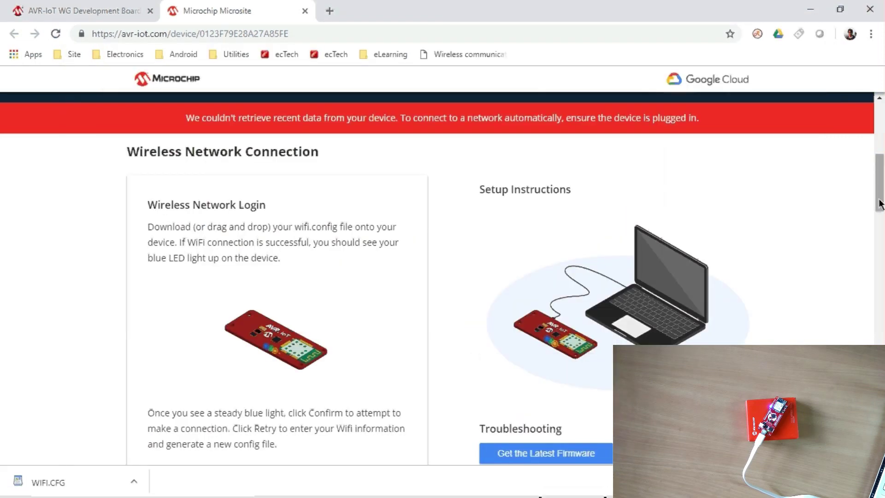
Step: Scroll to the Device UID section to watch the live Light and Temp graphs update
{"action": "left_click_drag", "start_coordinate": [880, 202], "coordinate": [880, 184]}
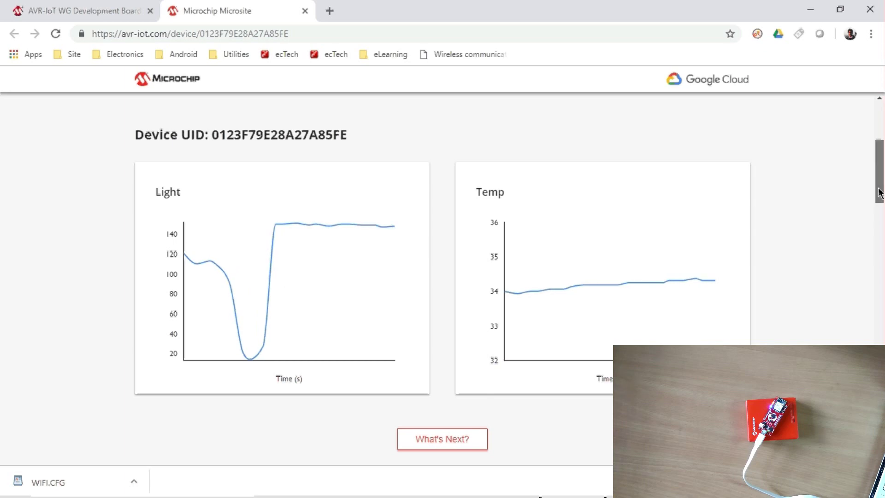
{"action": "mouse_move", "coordinate": [879, 193]}
{"action": "left_mouse_down"}
{"action": "mouse_move", "coordinate": [879, 211]}
{"action": "mouse_move", "coordinate": [880, 195]}
{"action": "left_mouse_up"}
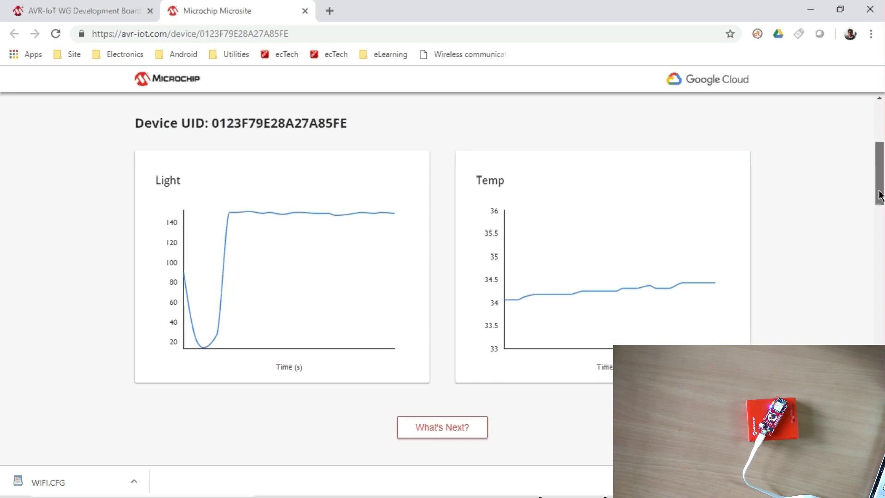
{"action": "left_click_drag", "start_coordinate": [879, 195], "coordinate": [881, 164]}
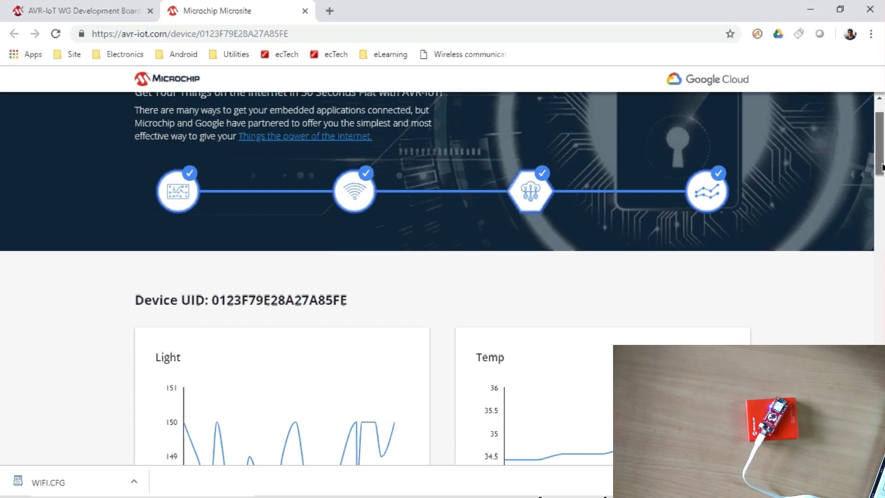
Step: Scroll past the Light and Temp charts down to the What's Next cards
{"action": "left_click_drag", "start_coordinate": [881, 164], "coordinate": [880, 198]}
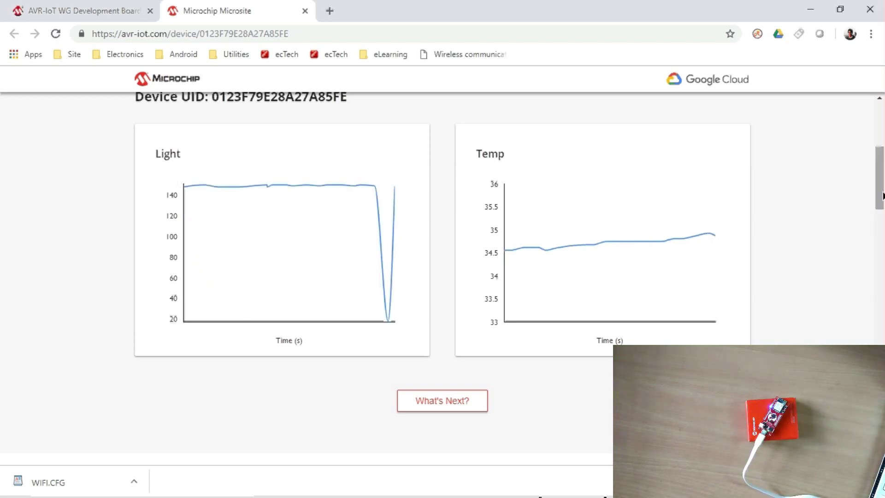
{"action": "left_click_drag", "start_coordinate": [883, 196], "coordinate": [876, 359]}
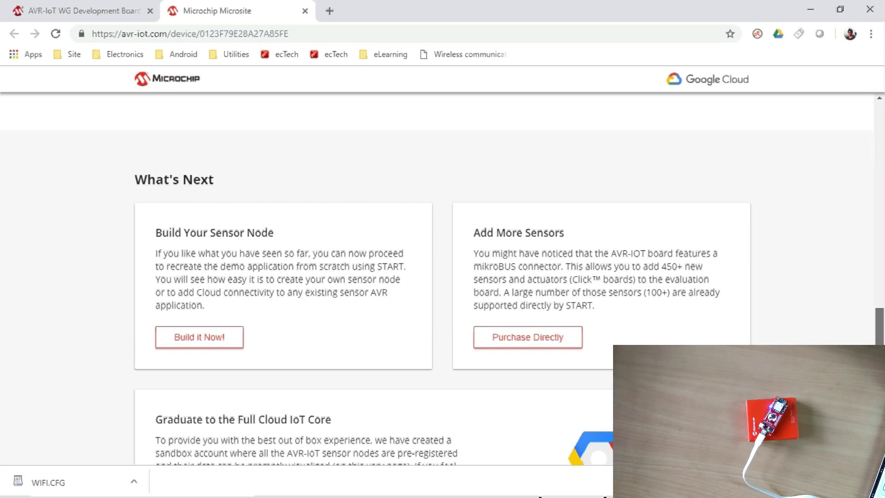
Step: Scroll through Graduate and Stay Up to Date, then back up to the Light and Temp charts
{"action": "scroll", "coordinate": [442, 276], "scroll_direction": "down", "scroll_amount": 1}
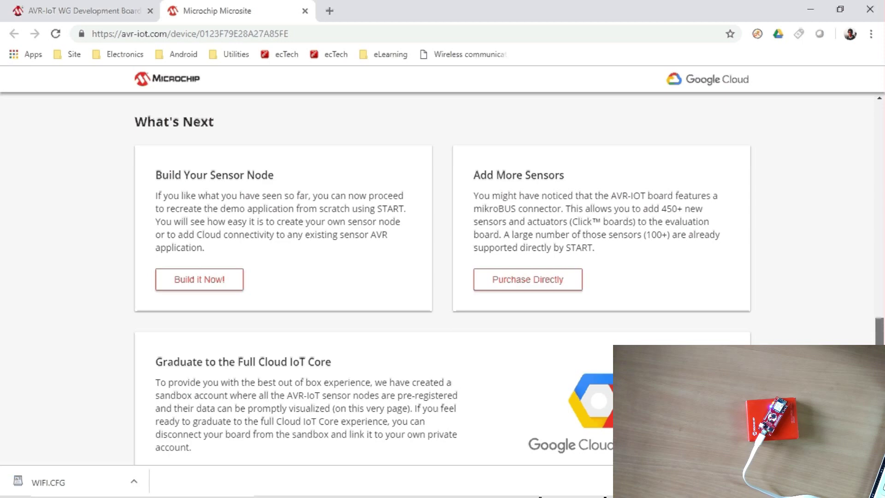
{"action": "scroll", "coordinate": [443, 277], "scroll_direction": "down", "scroll_amount": 2}
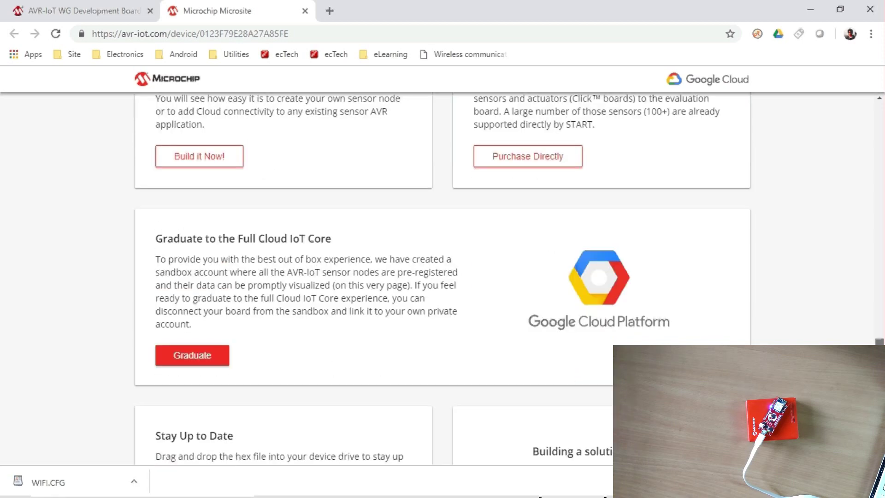
{"action": "scroll", "coordinate": [442, 277], "scroll_direction": "down", "scroll_amount": 1}
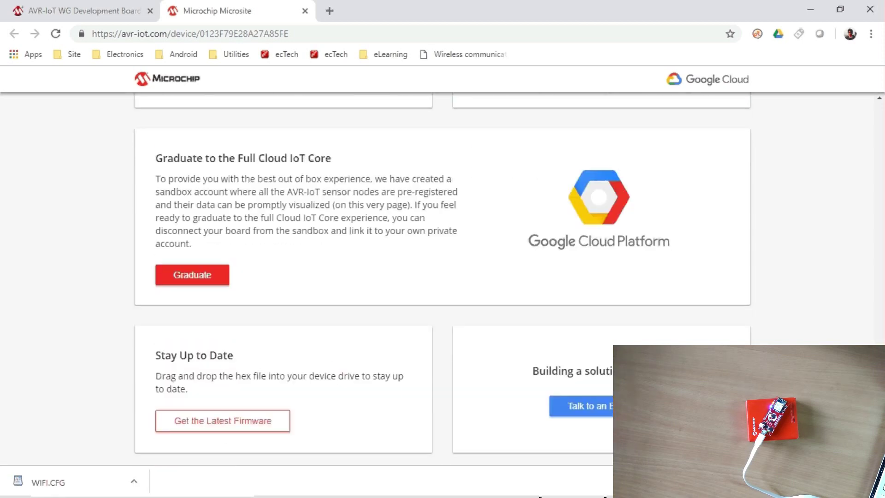
{"action": "scroll", "coordinate": [442, 276], "scroll_direction": "up", "scroll_amount": 15}
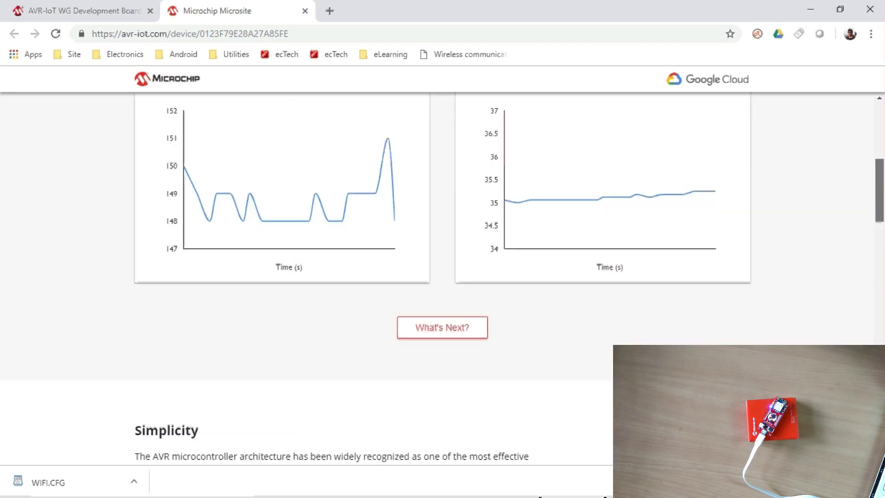
{"action": "scroll", "coordinate": [442, 277], "scroll_direction": "up", "scroll_amount": 5}
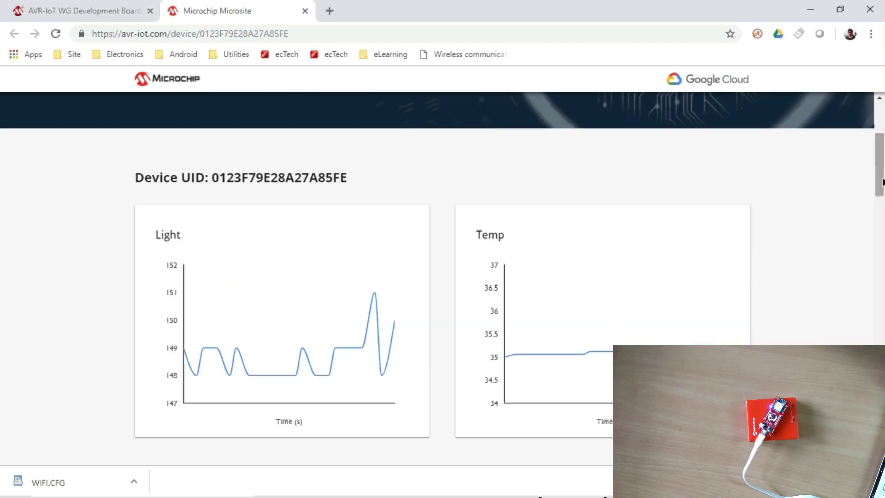